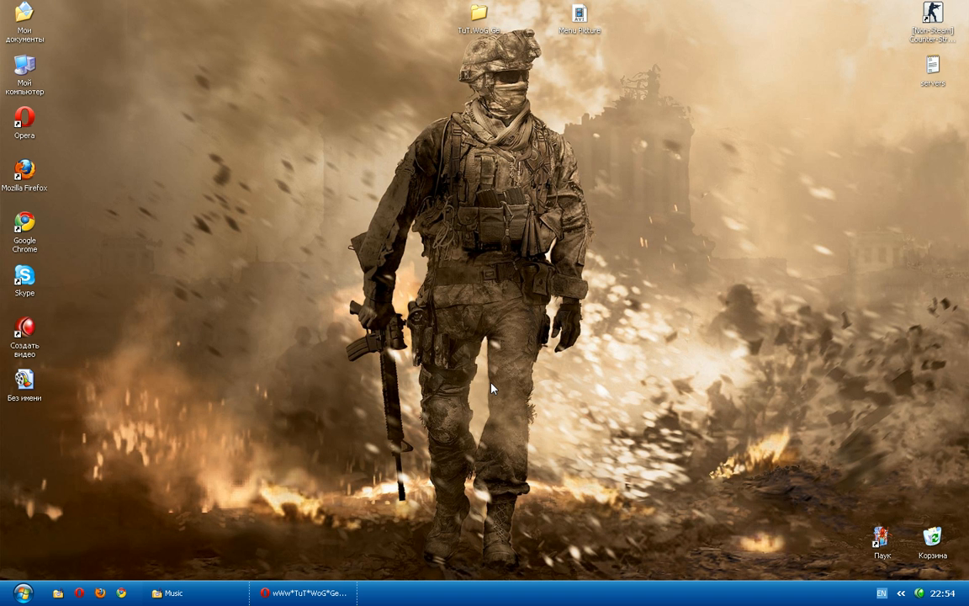
Step: Launch Windows Movie Maker from the installed programs
{"action": "left_click", "coordinate": [21, 595]}
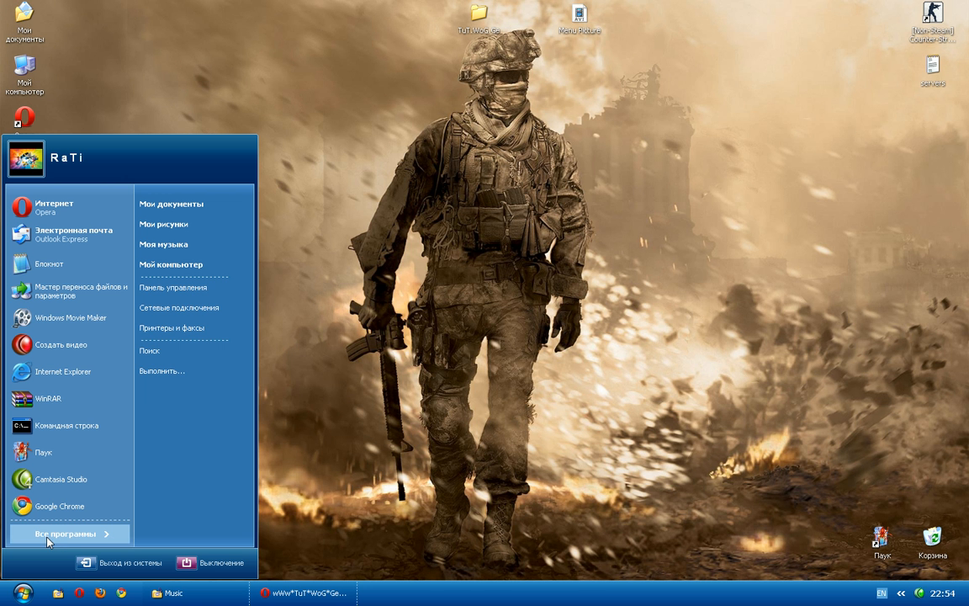
{"action": "left_click", "coordinate": [70, 535]}
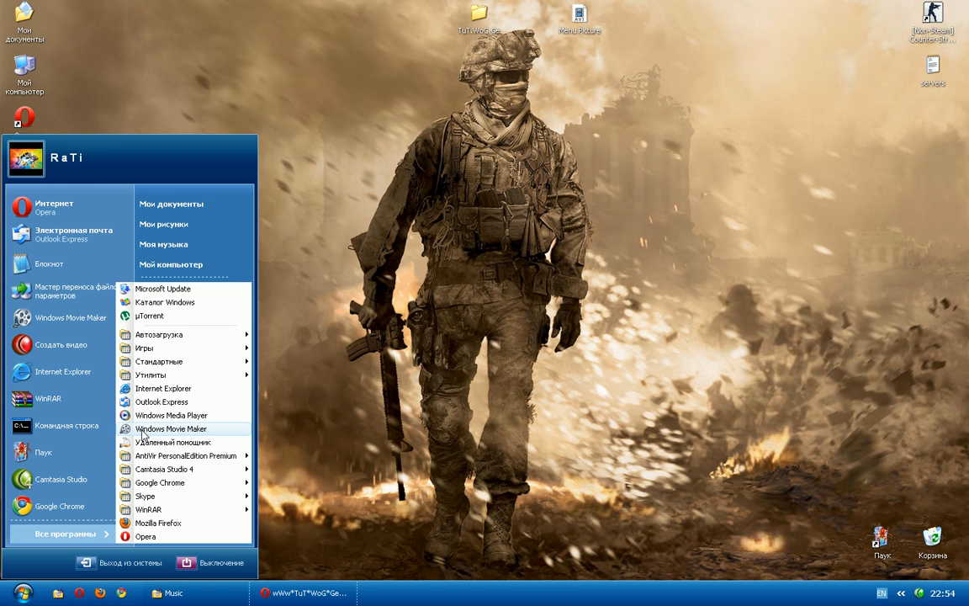
{"action": "left_click", "coordinate": [193, 432]}
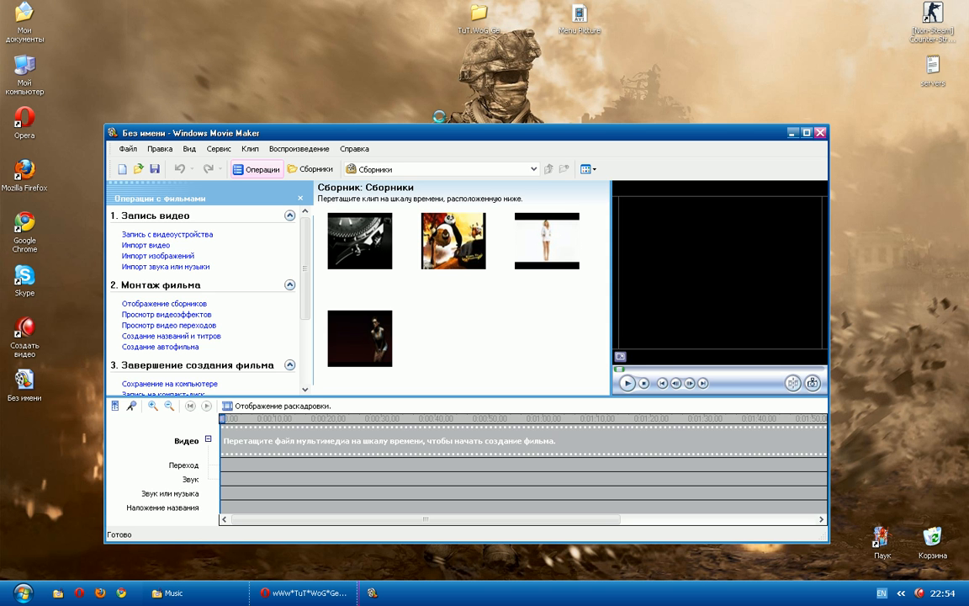
Step: Delete all the old clips from the collection and maximize the Movie Maker window
{"action": "left_click", "coordinate": [374, 344]}
{"action": "key", "text": "Delete"}
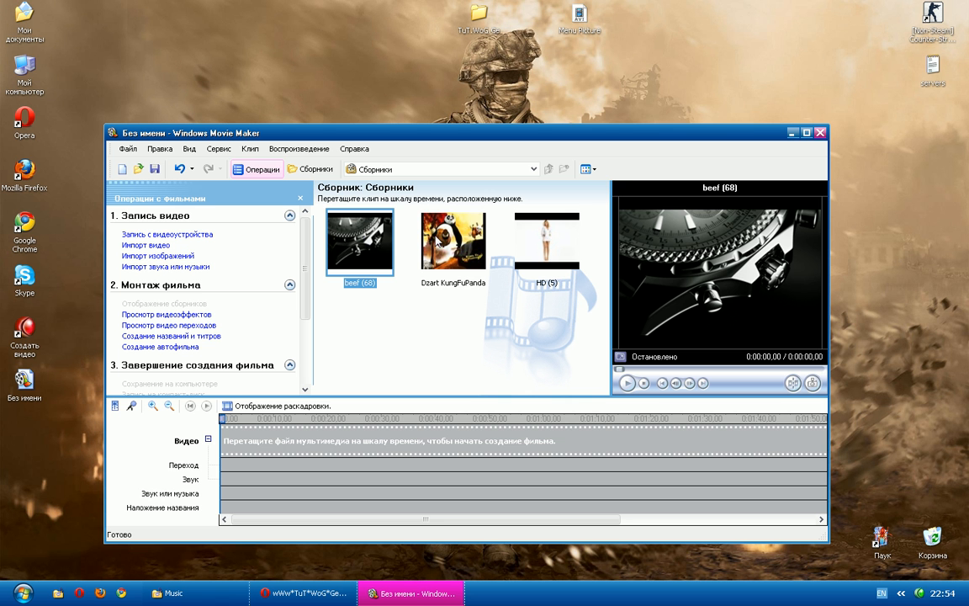
{"action": "key", "text": "Right"}
{"action": "key", "text": "Delete"}
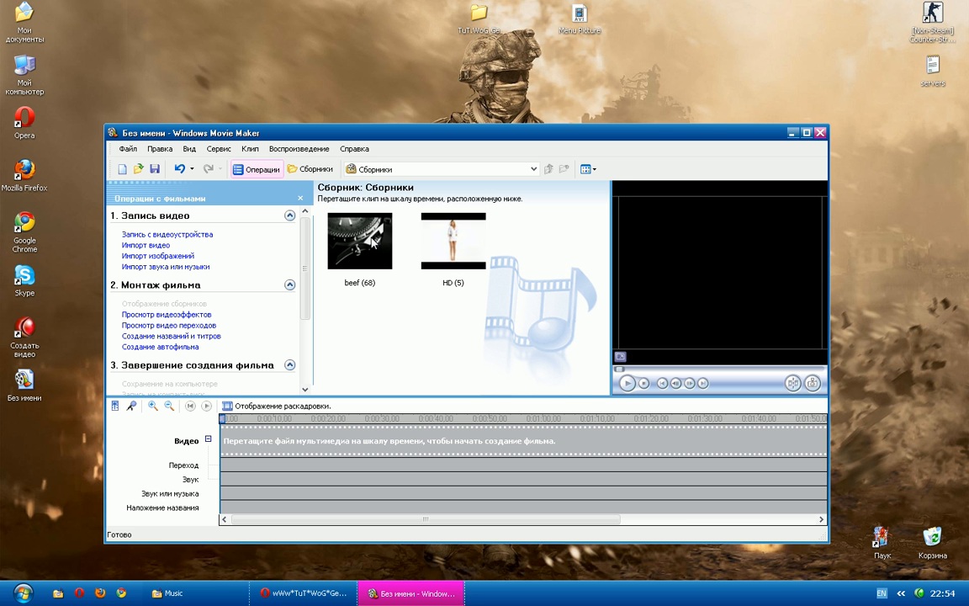
{"action": "key", "text": "Delete"}
{"action": "left_click", "coordinate": [374, 243]}
{"action": "key", "text": "Delete"}
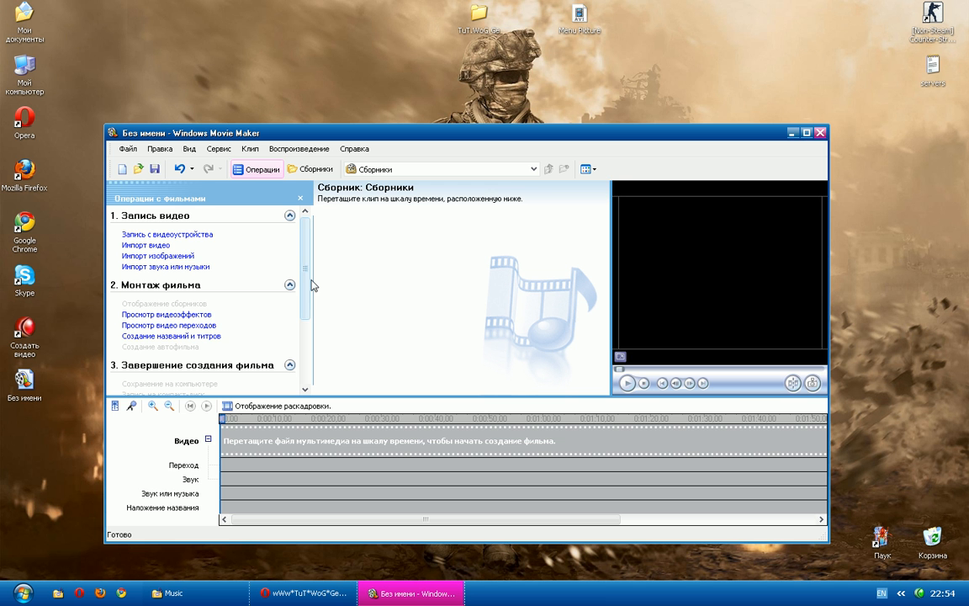
{"action": "double_click", "coordinate": [182, 133]}
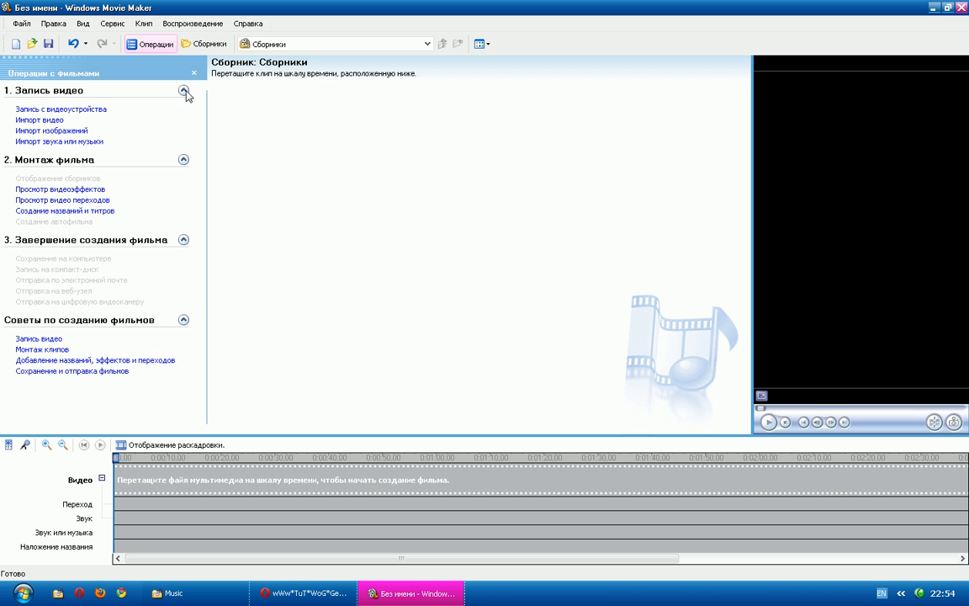
Step: Import the pictures ChaNinja, GreenSun, Flerous Wallpapers Pack 23_Flero.Ru_9 and HD (21) from the Nature folder into the collection
{"action": "left_click", "coordinate": [42, 121]}
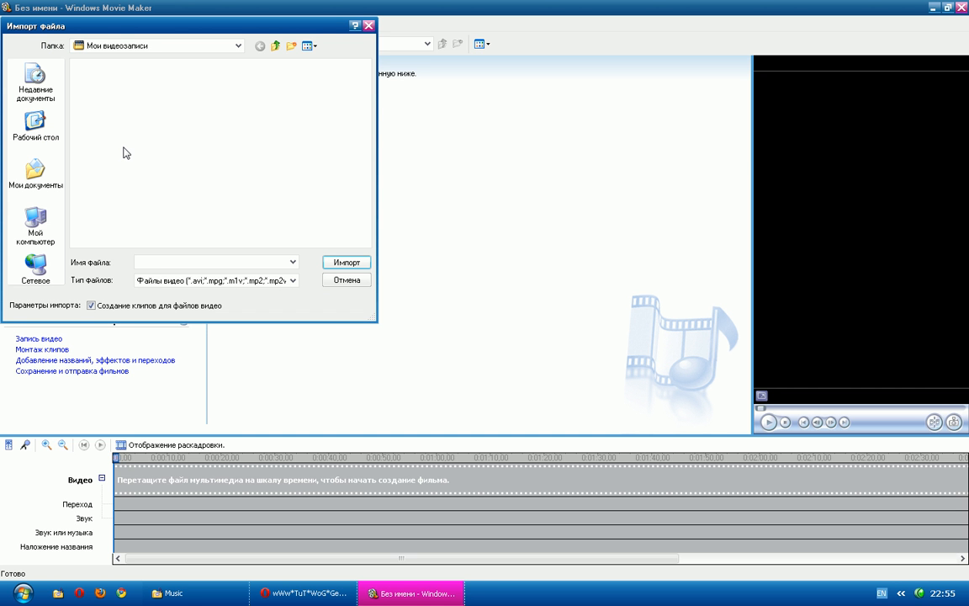
{"action": "left_click", "coordinate": [369, 26]}
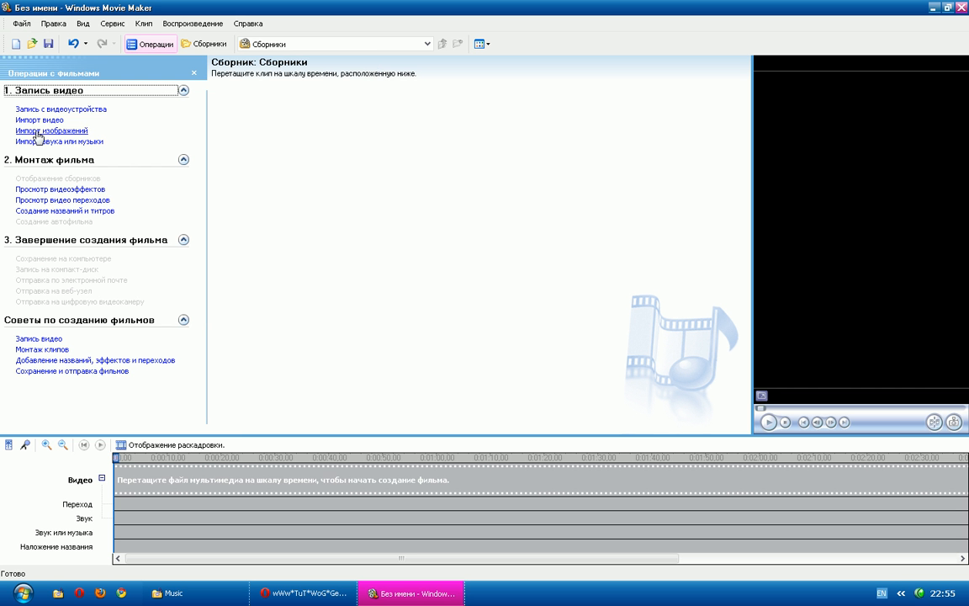
{"action": "left_click", "coordinate": [30, 131]}
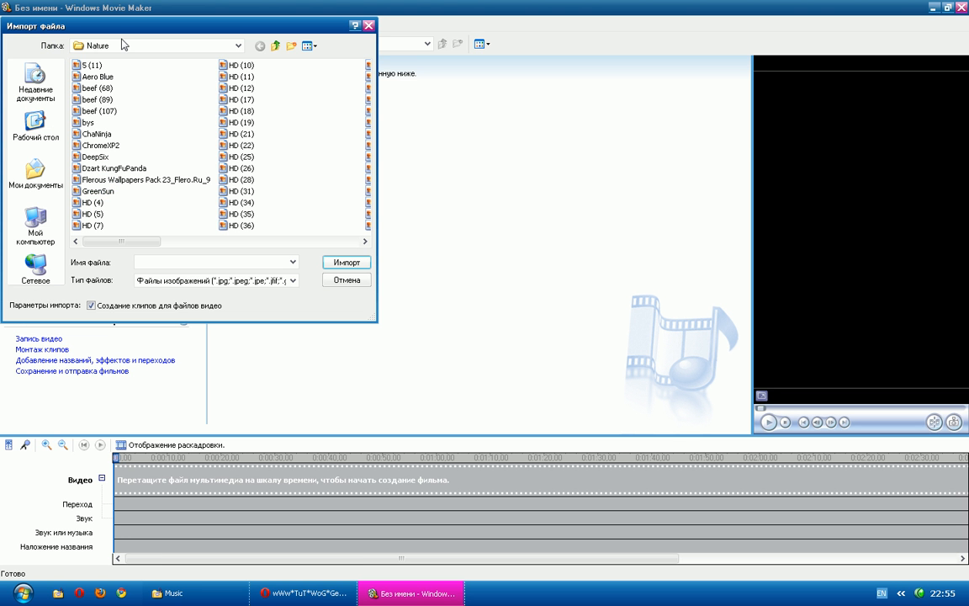
{"action": "left_click", "coordinate": [94, 133]}
{"action": "double_click", "coordinate": [93, 134]}
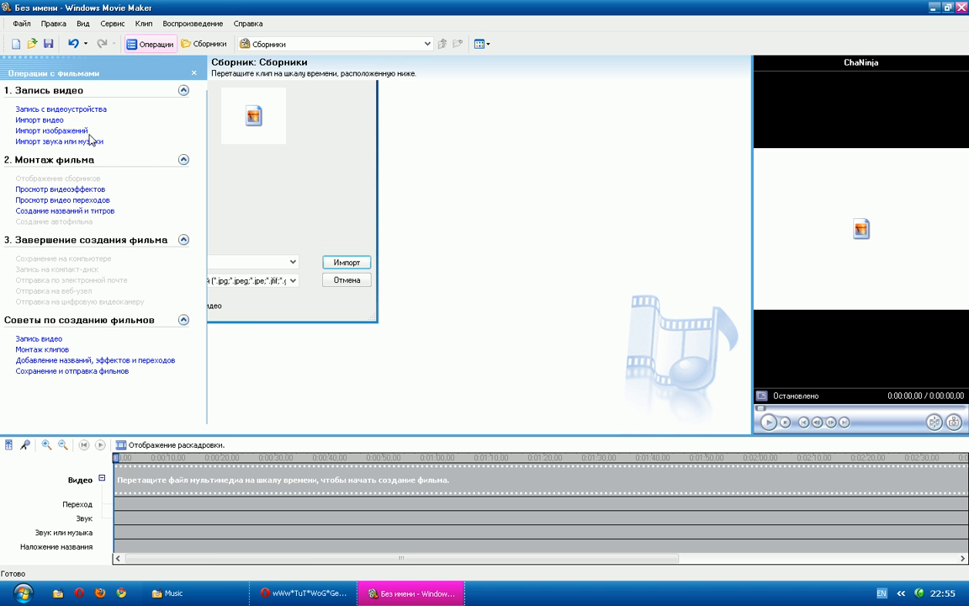
{"action": "left_click", "coordinate": [53, 129]}
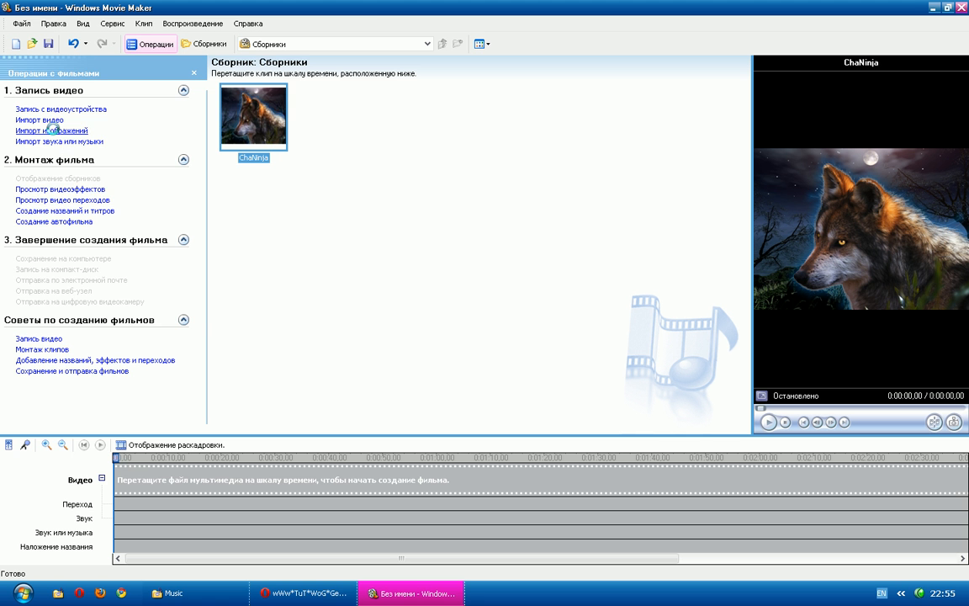
{"action": "double_click", "coordinate": [97, 190]}
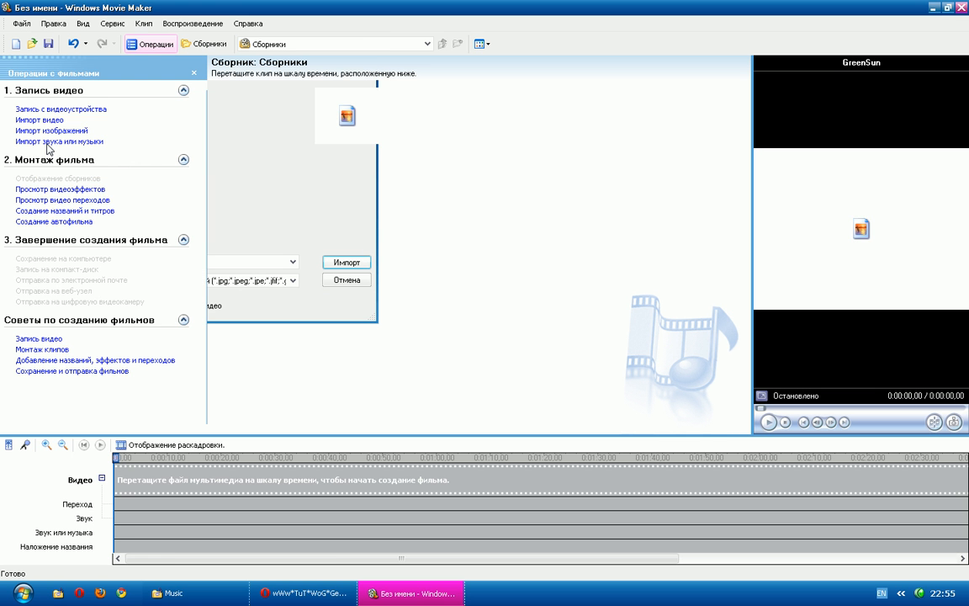
{"action": "left_click", "coordinate": [48, 130]}
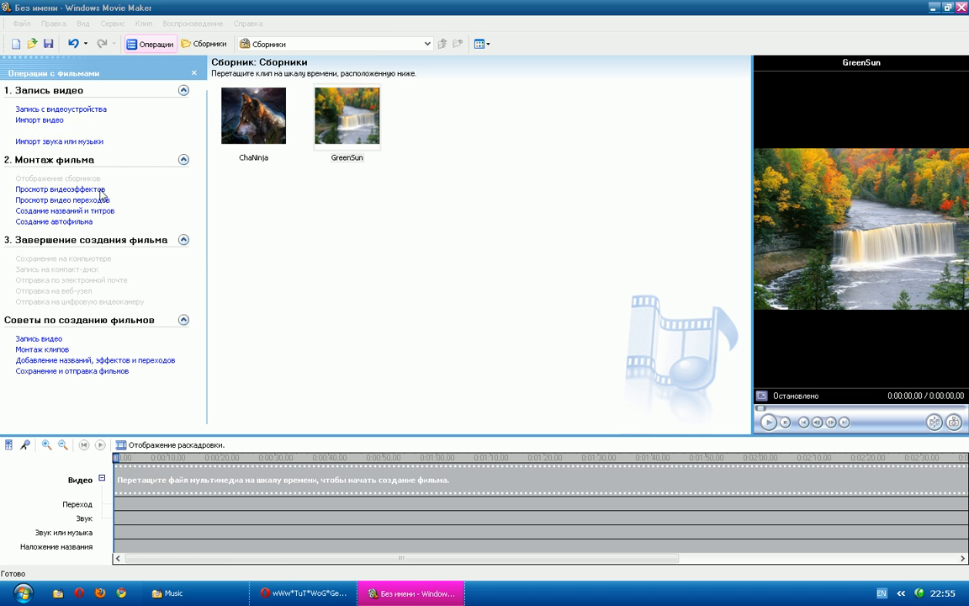
{"action": "double_click", "coordinate": [142, 180]}
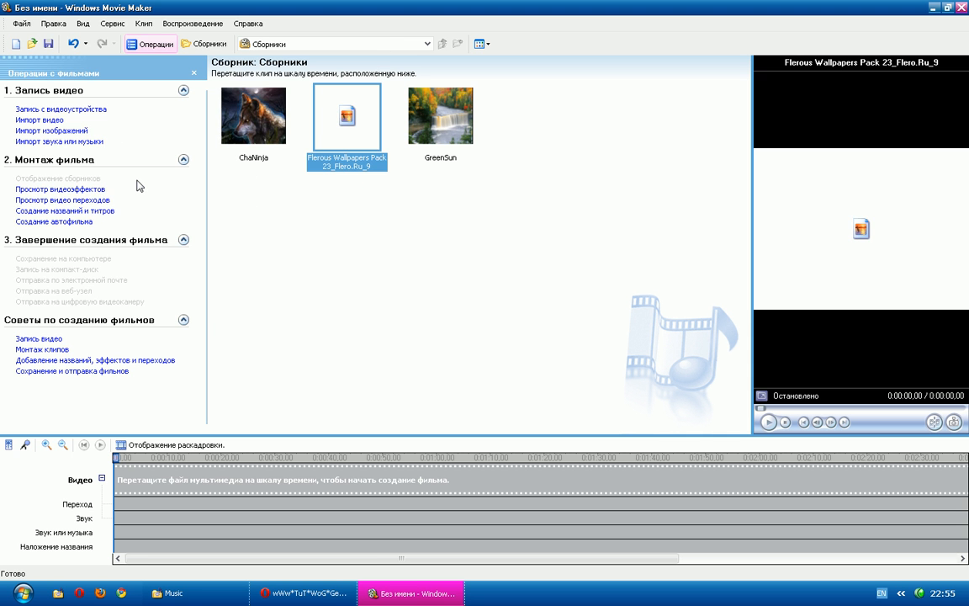
{"action": "left_click", "coordinate": [60, 132]}
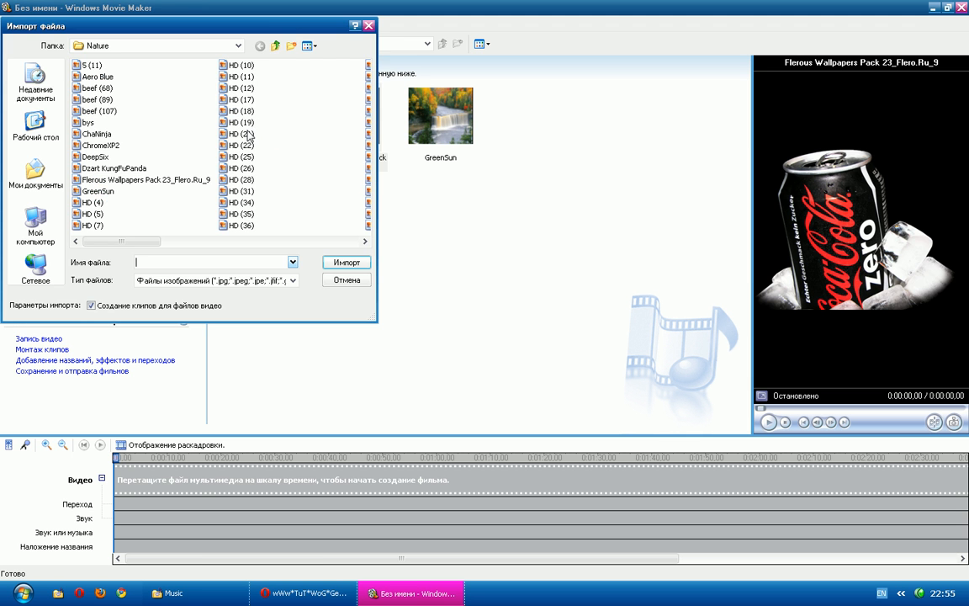
{"action": "double_click", "coordinate": [247, 134]}
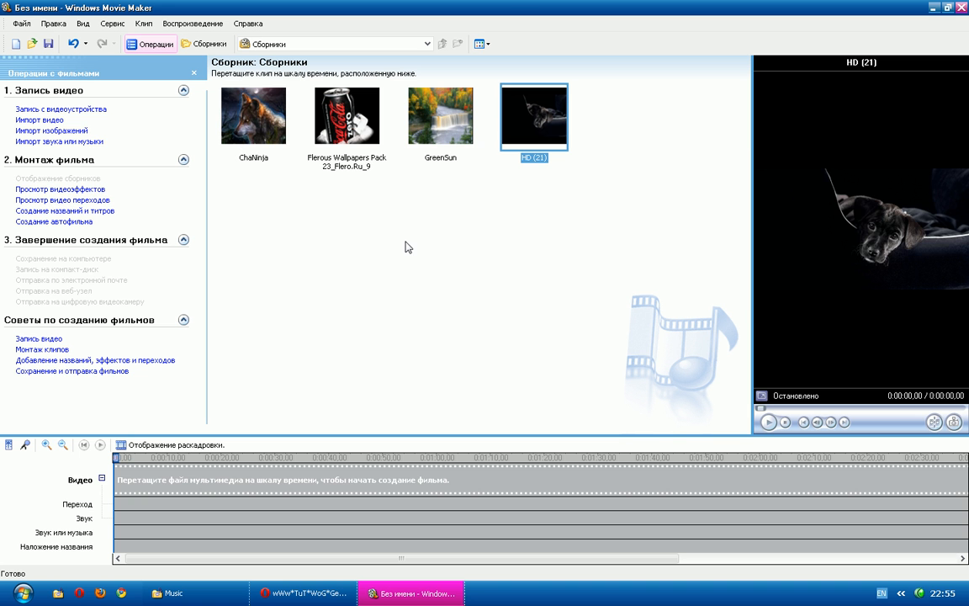
{"action": "left_click", "coordinate": [258, 376]}
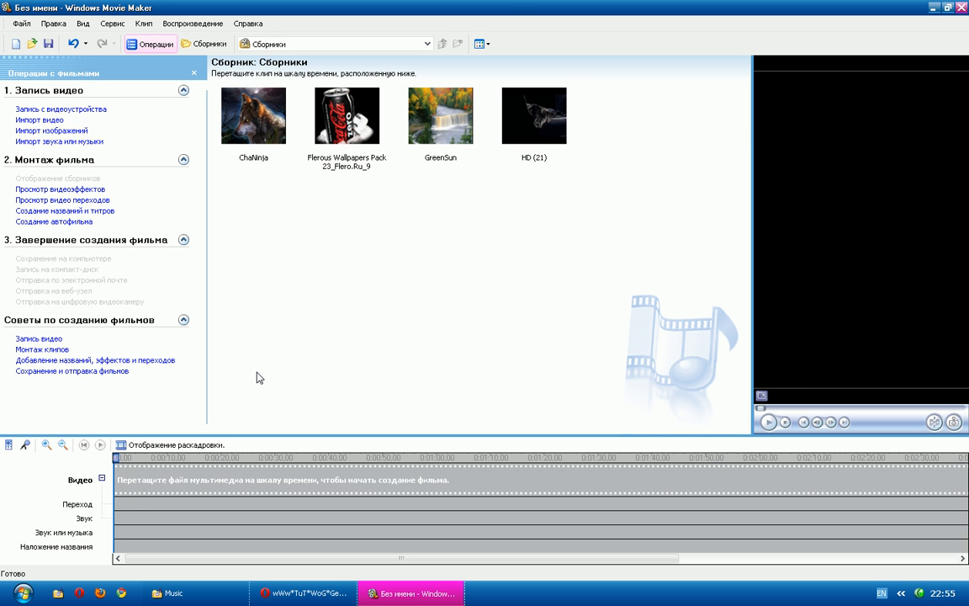
Step: Place ChaNinja, Flerous Wallpapers Pack 23_Flero.Ru_9, GreenSun and HD (21) one after another on the timeline's video track
{"action": "left_click_drag", "start_coordinate": [254, 116], "coordinate": [120, 468]}
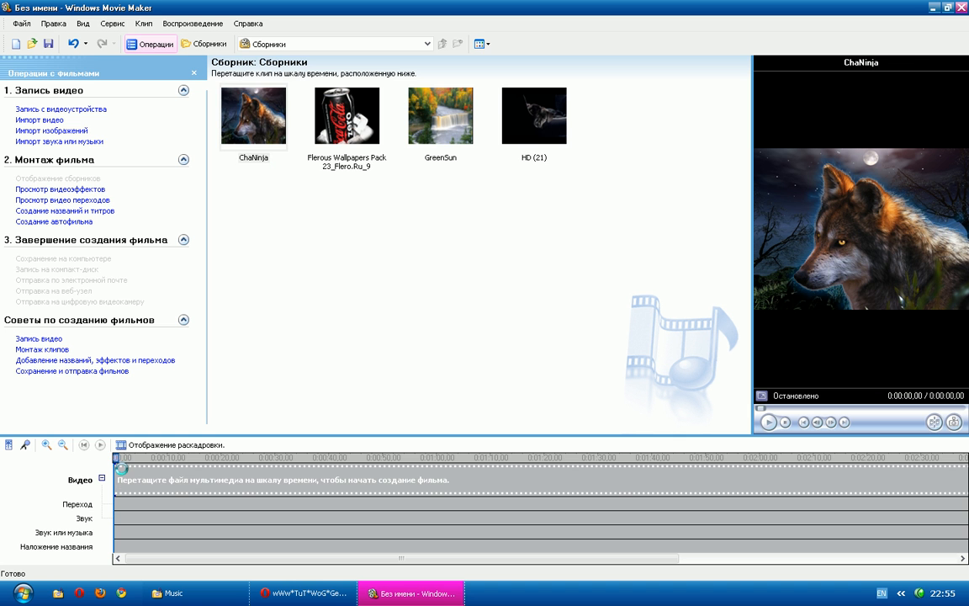
{"action": "mouse_move", "coordinate": [346, 118]}
{"action": "left_mouse_down"}
{"action": "mouse_move", "coordinate": [216, 436]}
{"action": "mouse_move", "coordinate": [160, 481]}
{"action": "left_mouse_up"}
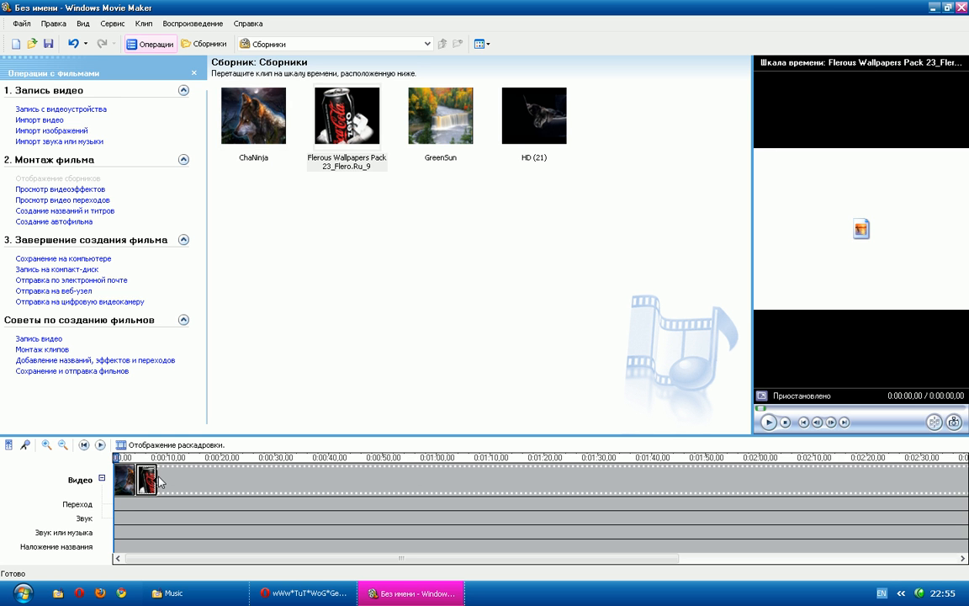
{"action": "mouse_move", "coordinate": [439, 123]}
{"action": "left_mouse_down"}
{"action": "mouse_move", "coordinate": [167, 470]}
{"action": "mouse_move", "coordinate": [176, 481]}
{"action": "left_mouse_up"}
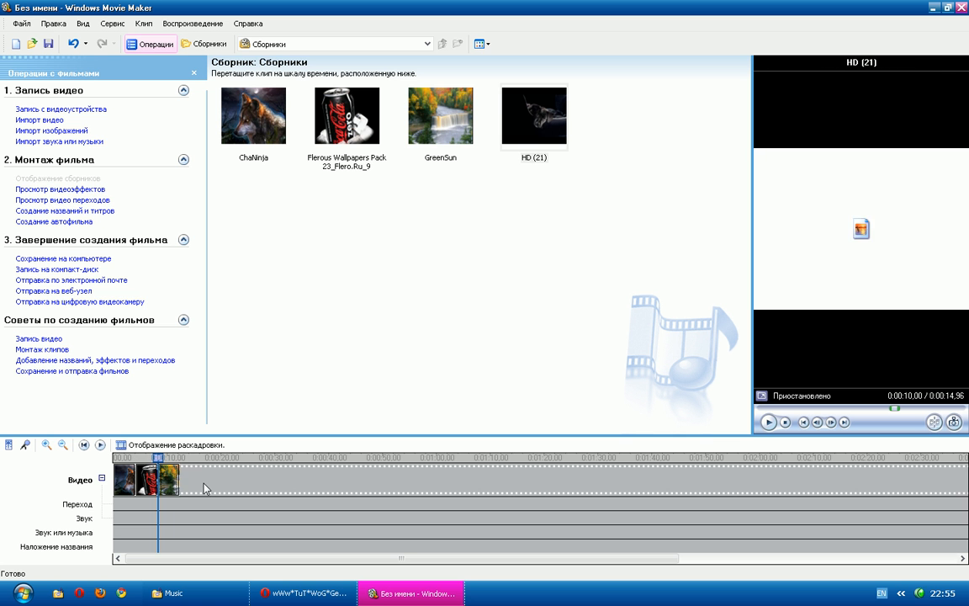
{"action": "left_click_drag", "start_coordinate": [205, 488], "coordinate": [208, 482]}
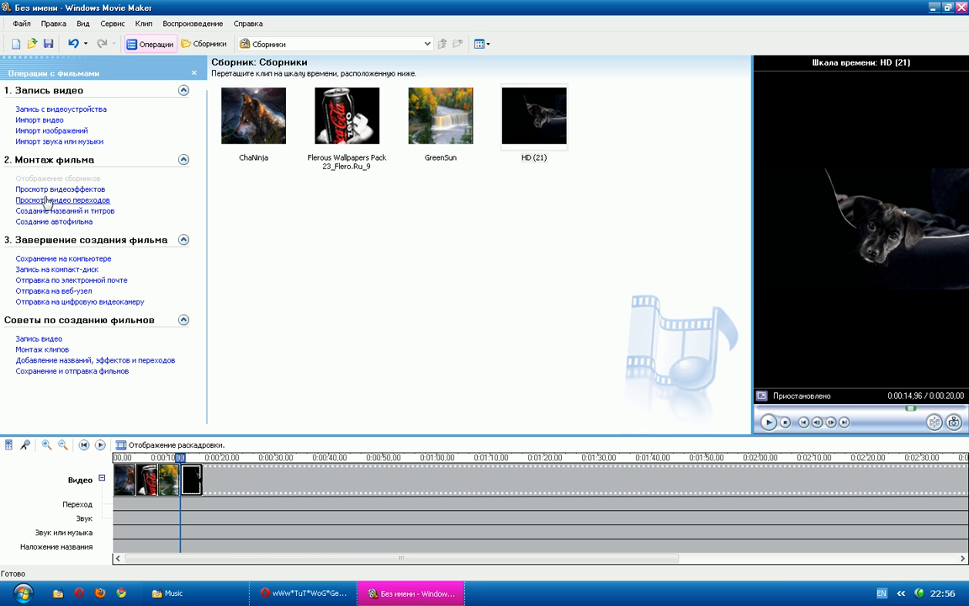
Step: Add the transitions «Бабочка, вертикальная», «Глаз» and «Диагональ, вправо вниз», in that order, between the four timeline pictures
{"action": "left_click", "coordinate": [80, 200]}
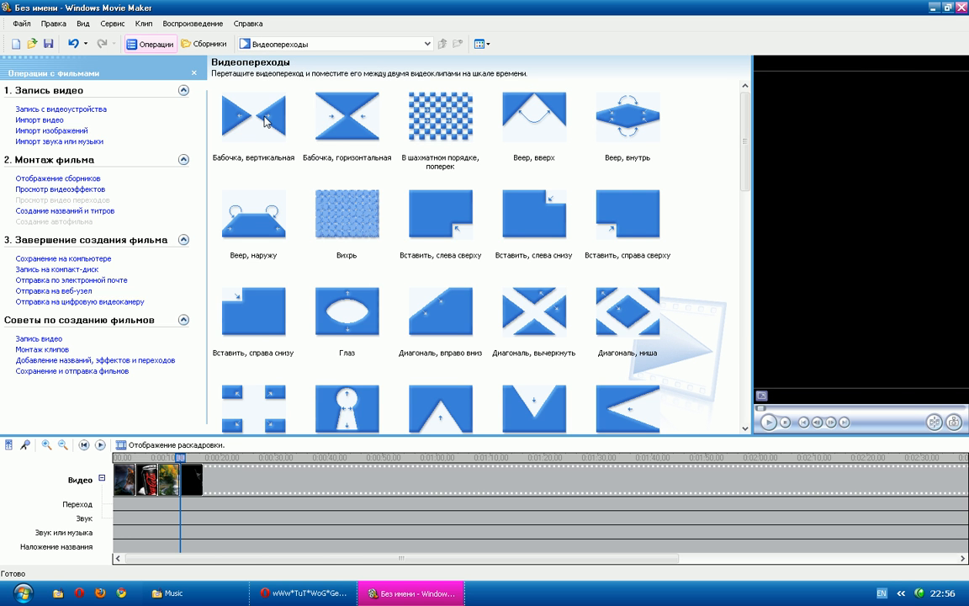
{"action": "mouse_move", "coordinate": [265, 120]}
{"action": "left_mouse_down"}
{"action": "mouse_move", "coordinate": [211, 386]}
{"action": "mouse_move", "coordinate": [142, 510]}
{"action": "mouse_move", "coordinate": [133, 505]}
{"action": "mouse_move", "coordinate": [139, 516]}
{"action": "left_mouse_up"}
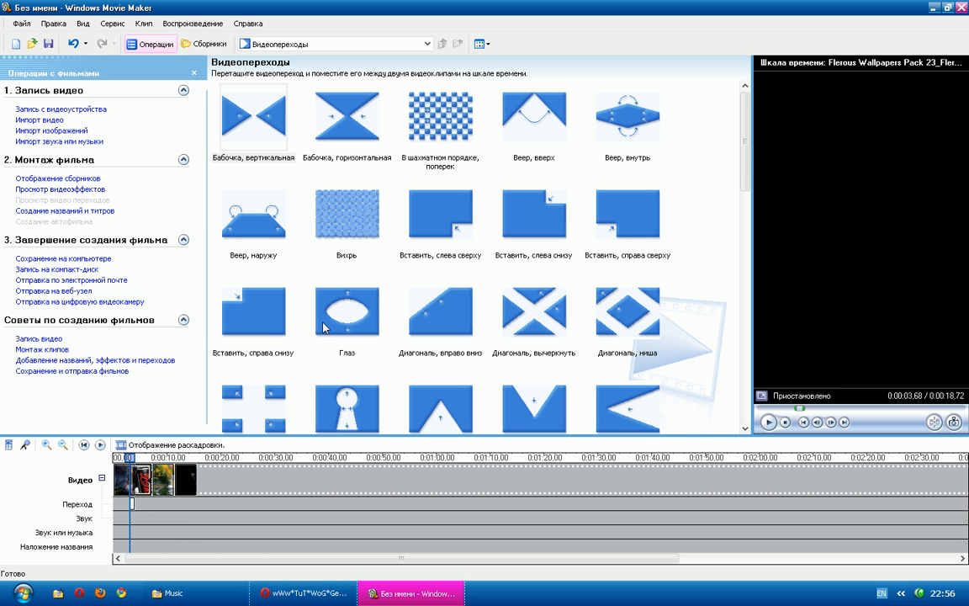
{"action": "left_click_drag", "start_coordinate": [323, 327], "coordinate": [154, 516]}
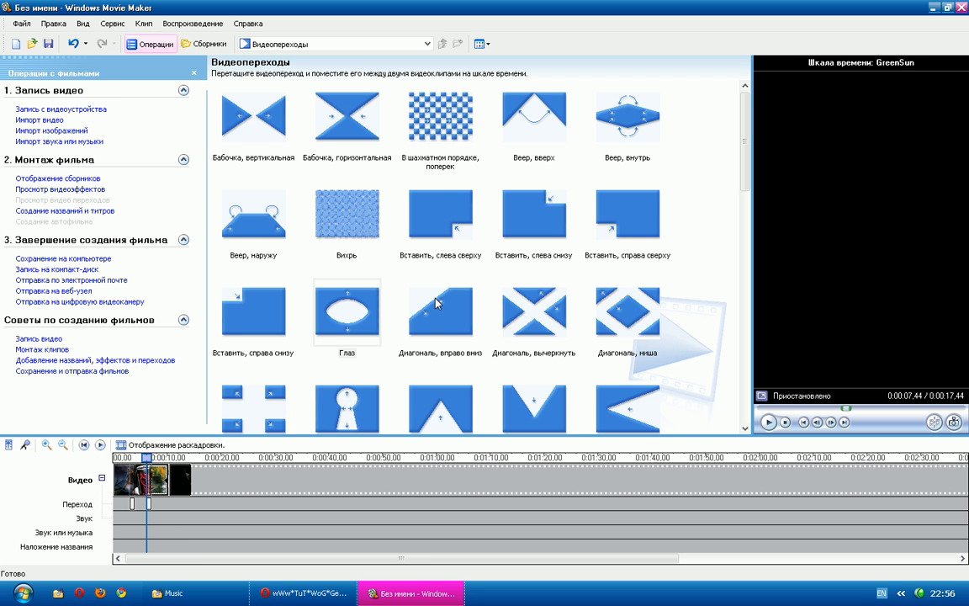
{"action": "mouse_move", "coordinate": [438, 303]}
{"action": "left_mouse_down"}
{"action": "mouse_move", "coordinate": [195, 507]}
{"action": "mouse_move", "coordinate": [168, 508]}
{"action": "left_mouse_up"}
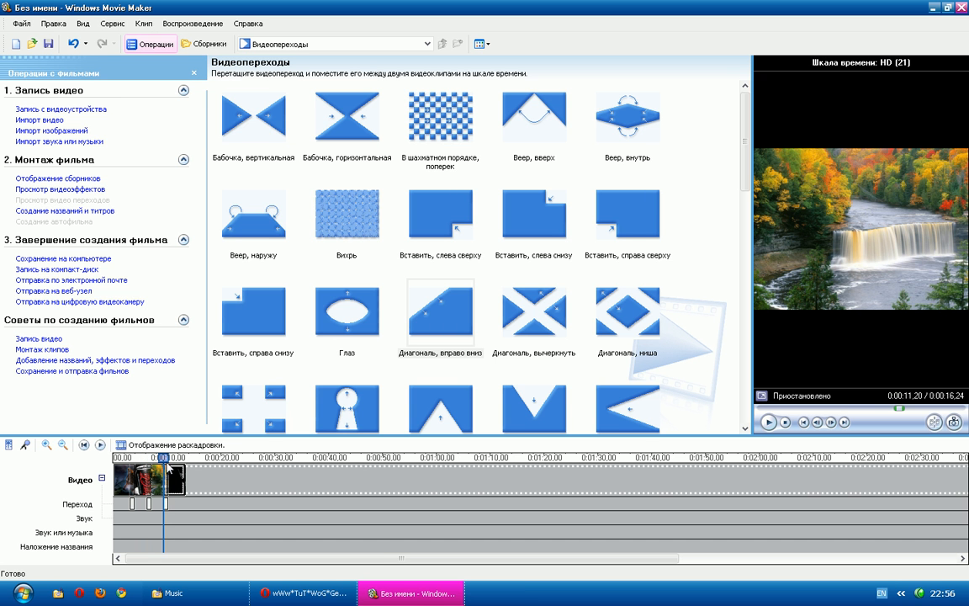
Step: Play the timeline from the beginning to preview the pictures and their transitions
{"action": "left_click", "coordinate": [150, 473]}
{"action": "left_click", "coordinate": [115, 457]}
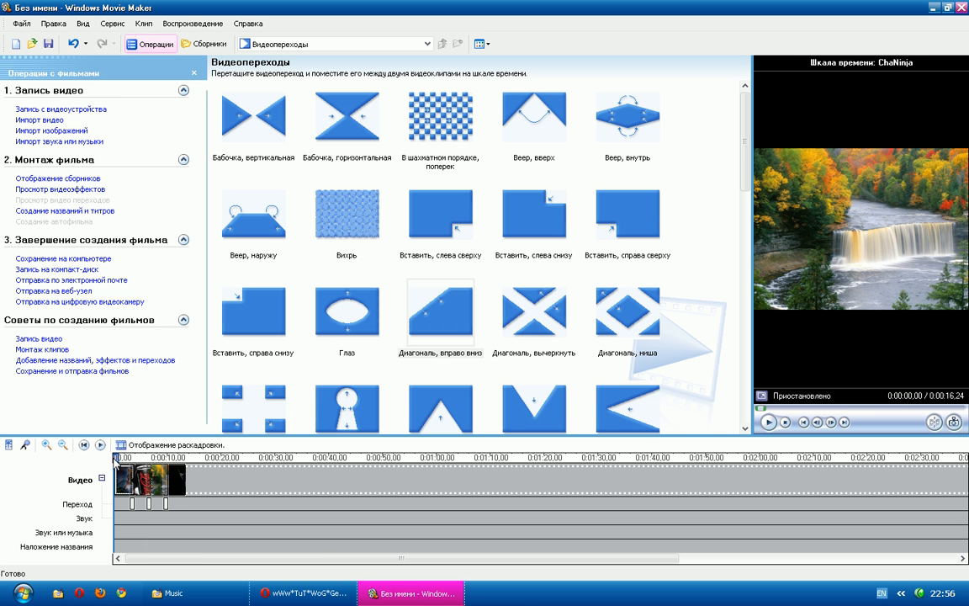
{"action": "left_click", "coordinate": [768, 423]}
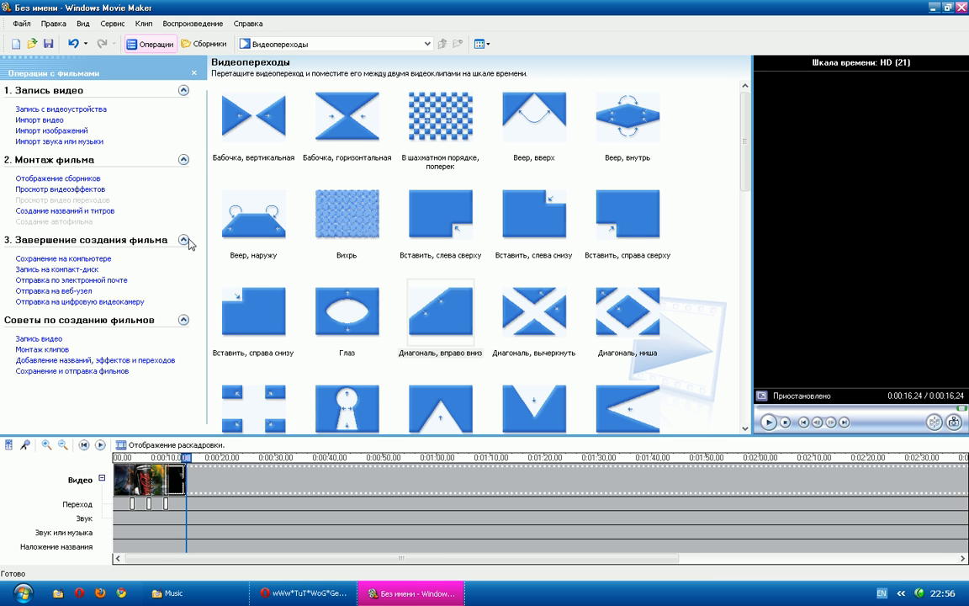
Step: Start saving the movie to the computer with the file name "Windows MEdia Marker"
{"action": "left_click", "coordinate": [69, 260]}
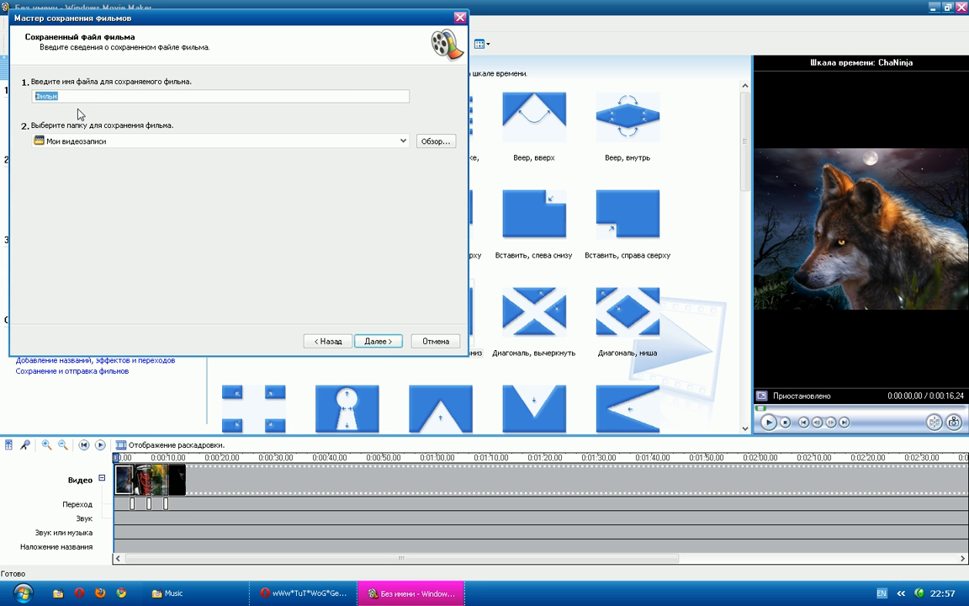
{"action": "type", "text": "asdasd"}
{"action": "left_click_drag", "start_coordinate": [70, 100], "coordinate": [34, 96]}
{"action": "type", "text": "Windows MEdia Marker"}
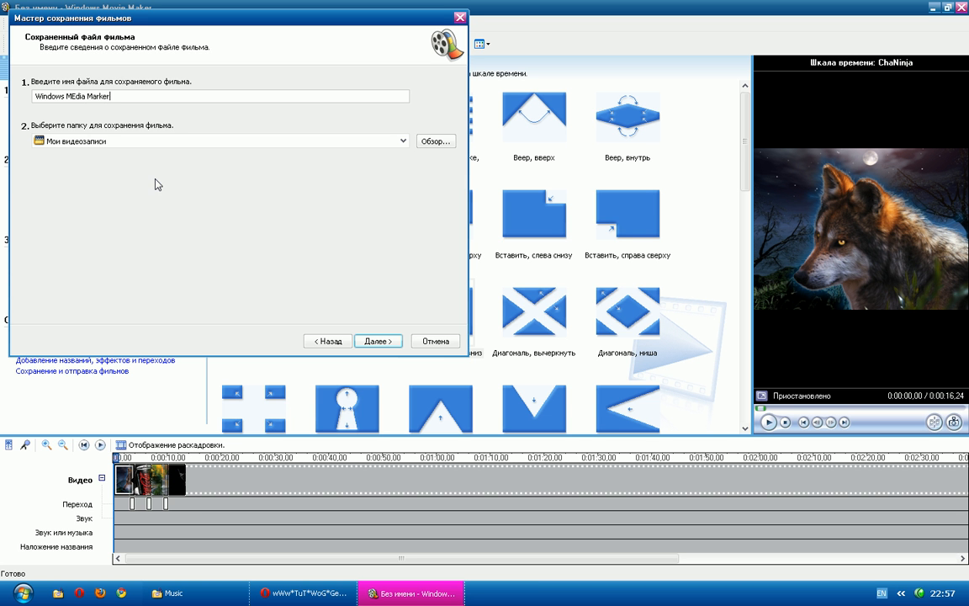
Step: Choose the desktop (Рабочий стол) as the destination folder and save the movie at the recommended best playback quality
{"action": "left_click", "coordinate": [436, 141]}
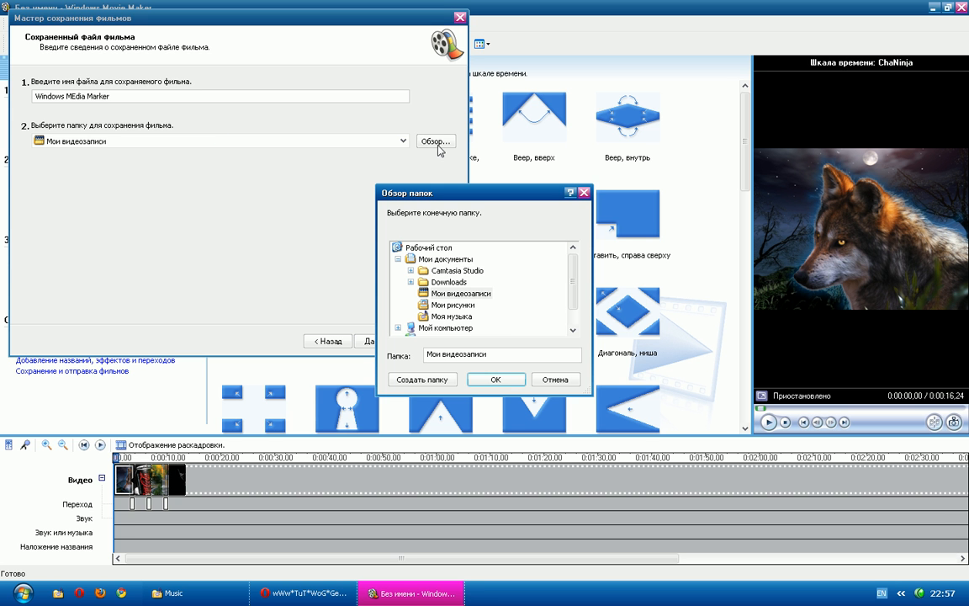
{"action": "left_click", "coordinate": [428, 247]}
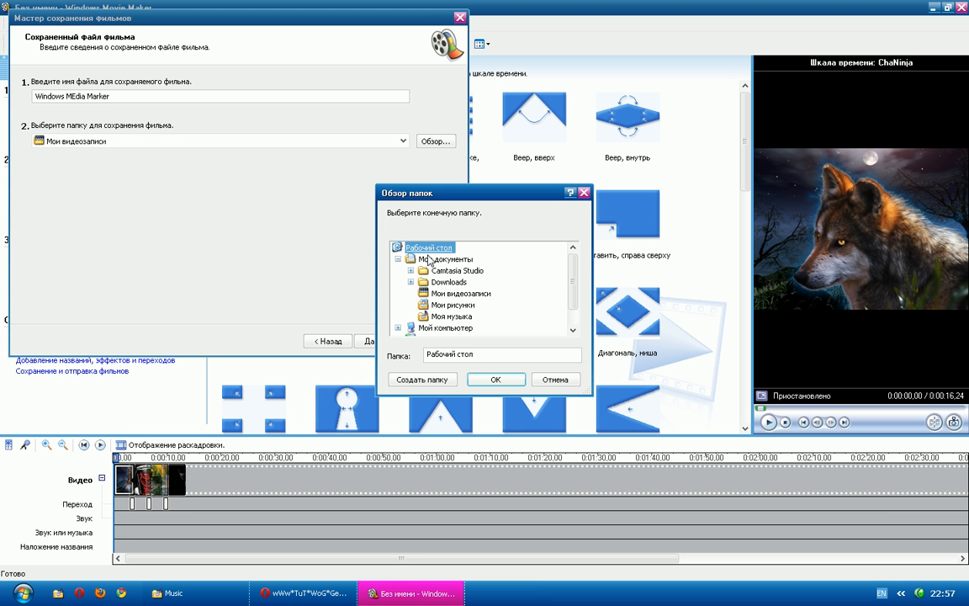
{"action": "left_click", "coordinate": [476, 378]}
{"action": "left_click", "coordinate": [362, 344]}
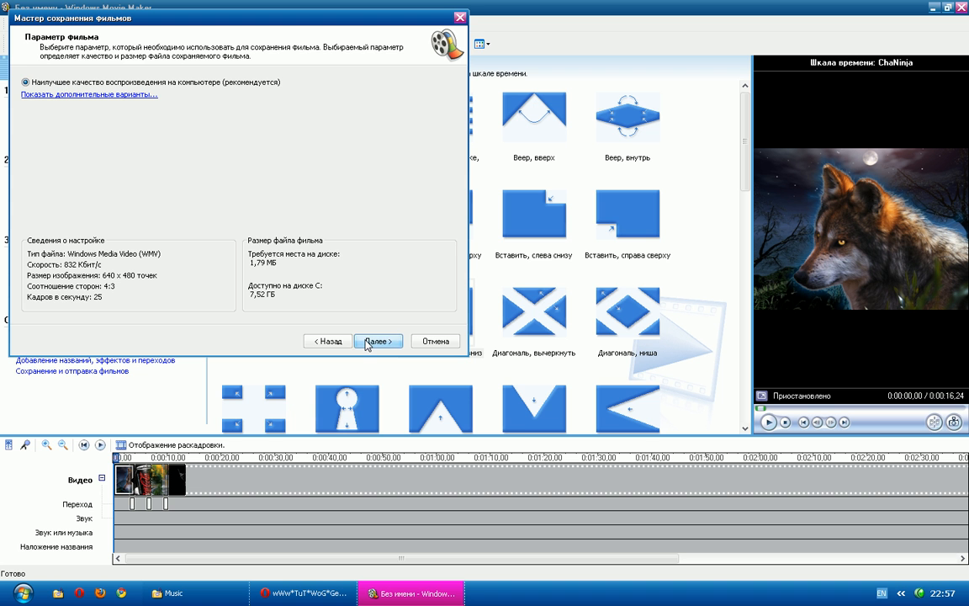
{"action": "left_click", "coordinate": [390, 340]}
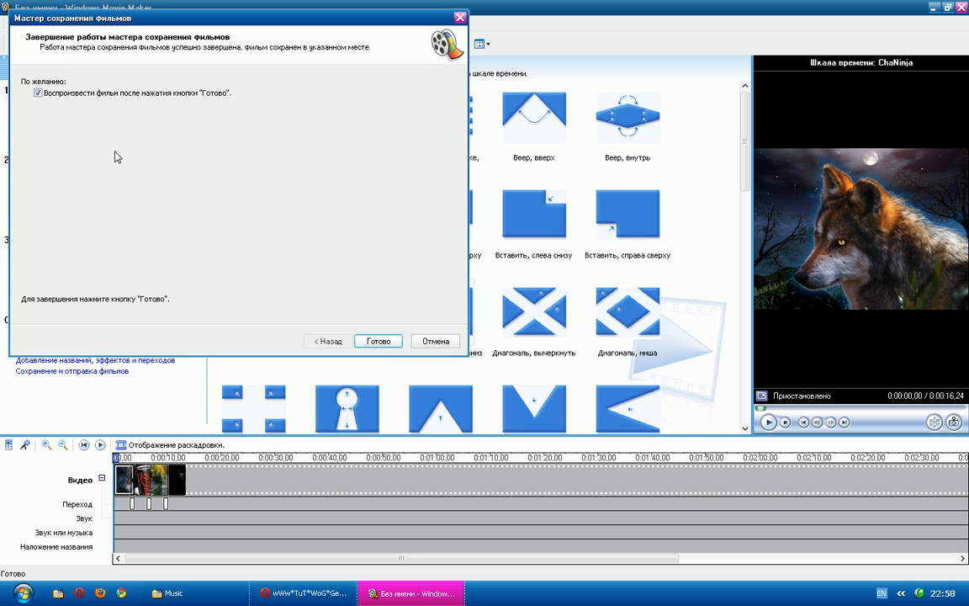
Step: Finish the movie-saving wizard with playback turned off and close Movie Maker without saving the project
{"action": "left_click", "coordinate": [74, 94]}
{"action": "left_click", "coordinate": [375, 341]}
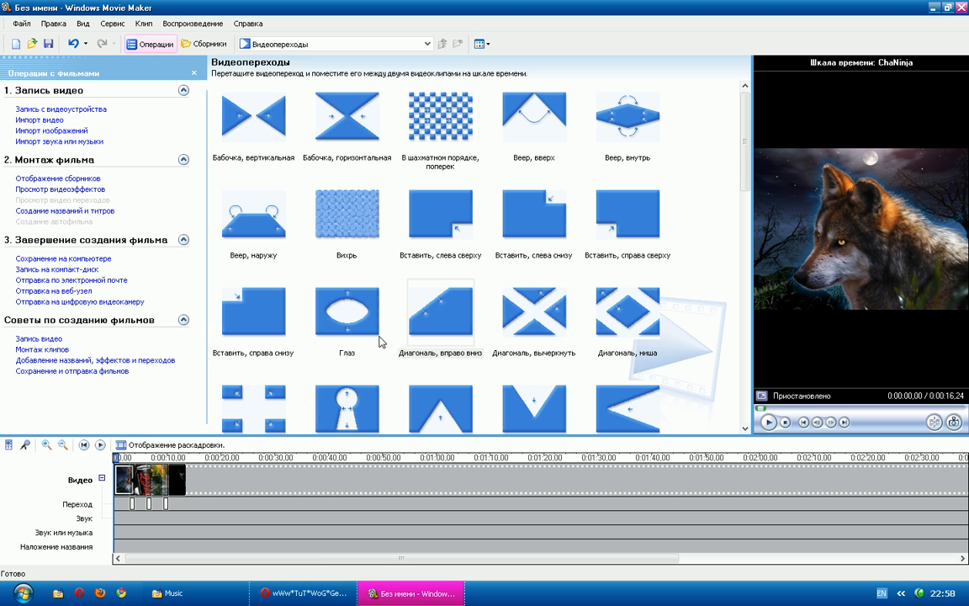
{"action": "left_click", "coordinate": [961, 8]}
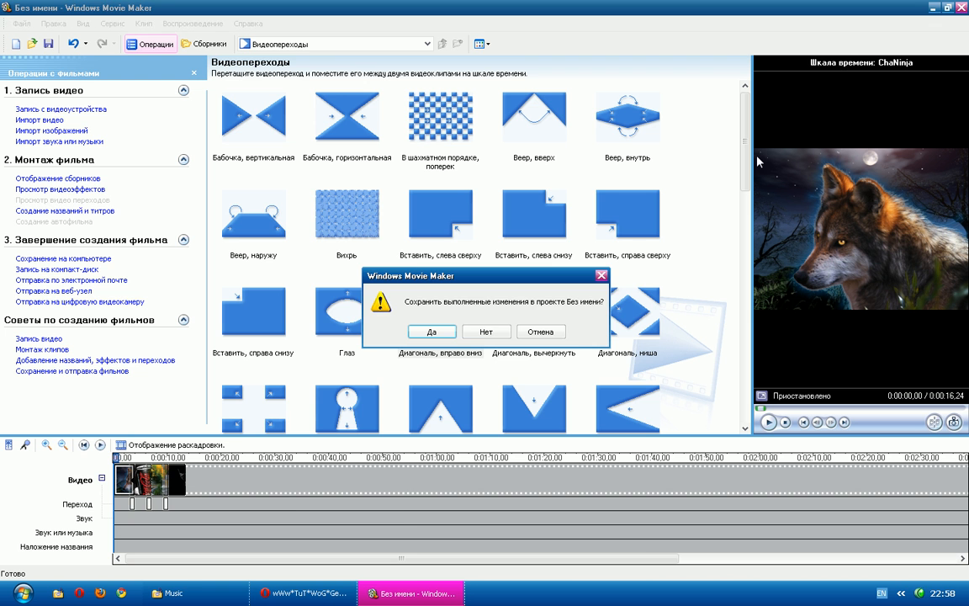
{"action": "left_click", "coordinate": [485, 333]}
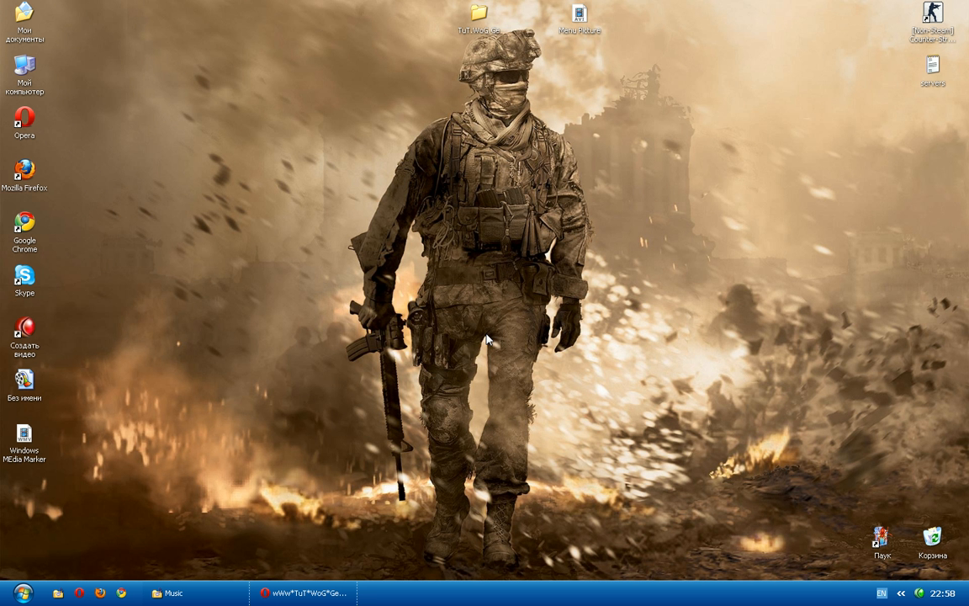
Step: Play the saved "Windows MEdia Marker" video from the desktop in Windows Media Player and close the player
{"action": "left_click", "coordinate": [14, 444]}
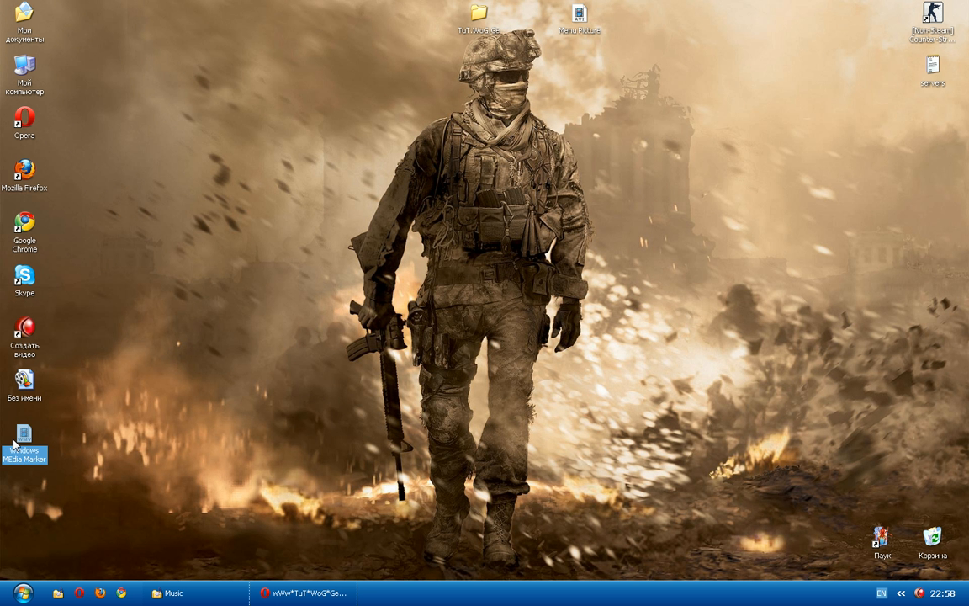
{"action": "double_click", "coordinate": [19, 437]}
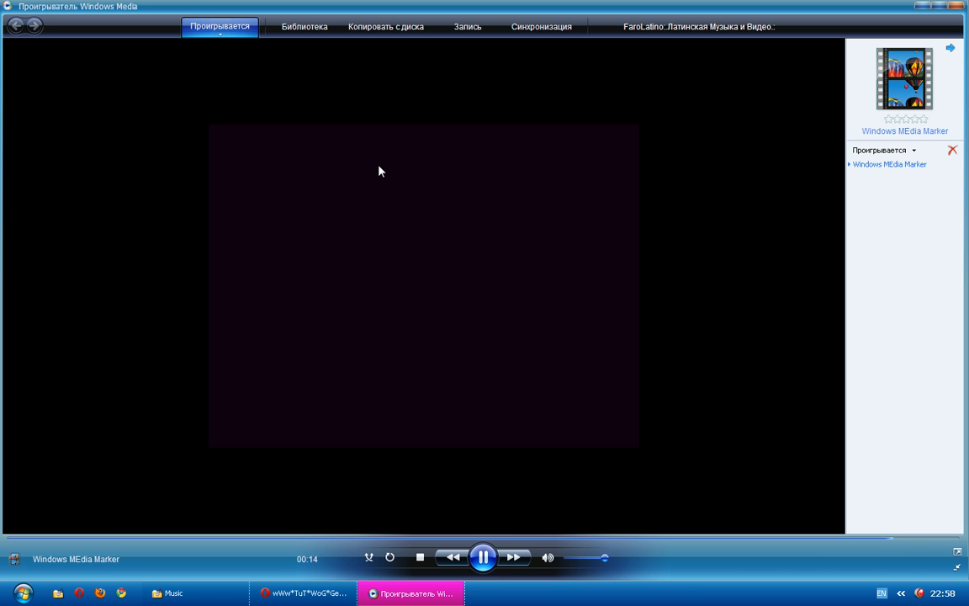
{"action": "left_click", "coordinate": [955, 6]}
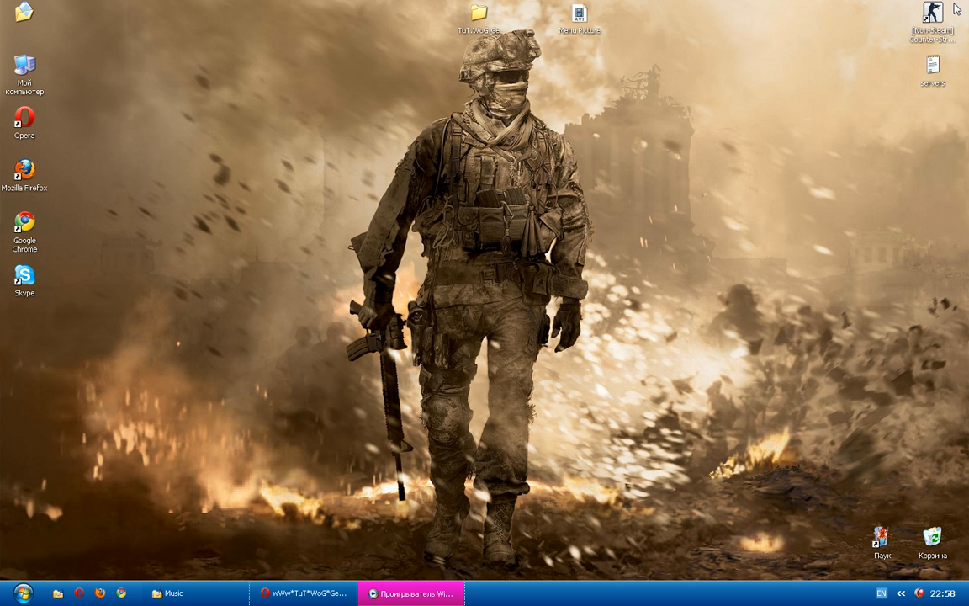